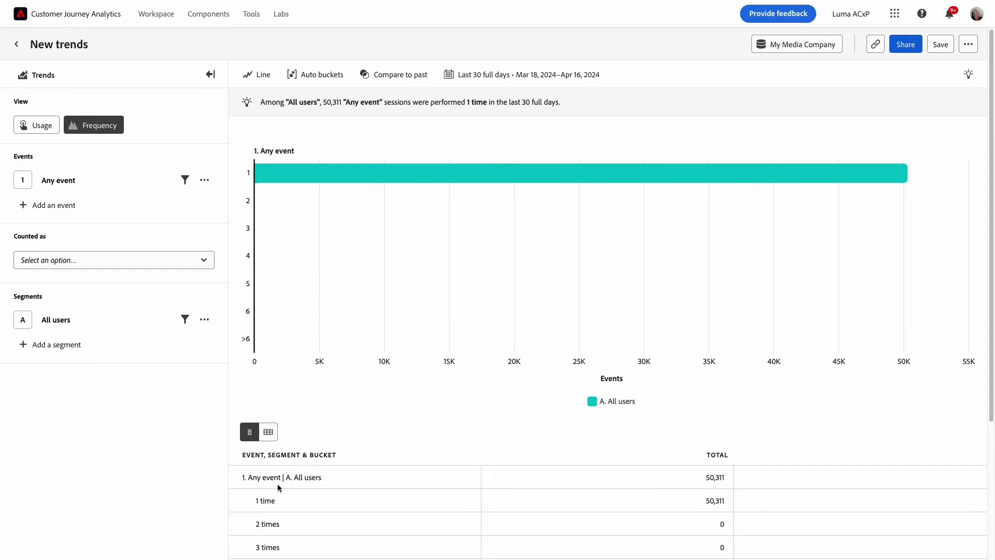
Chart frequency for View Home screen, Add to My List and Media Start instead of Any event.
{"action": "left_click", "coordinate": [65, 181]}
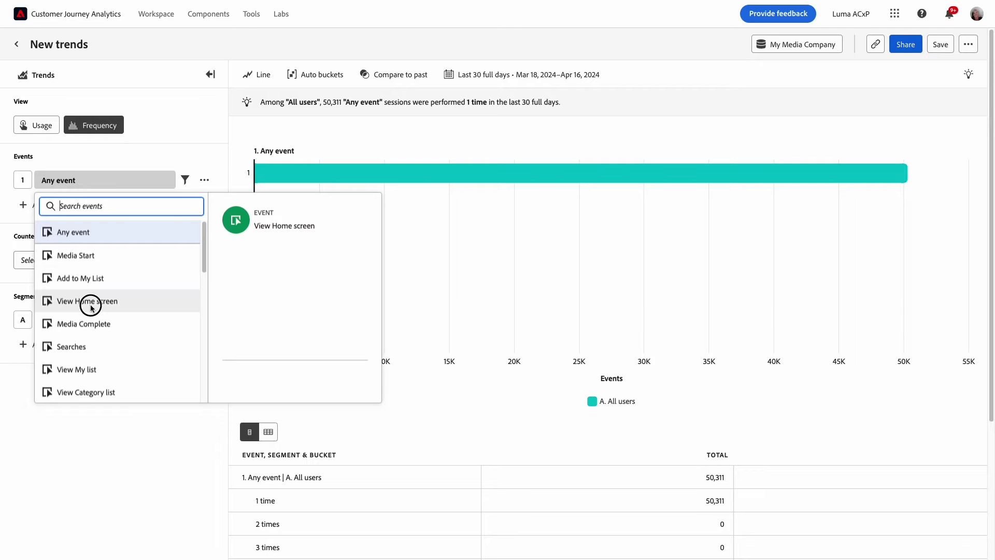
{"action": "left_click", "coordinate": [89, 300]}
{"action": "left_click", "coordinate": [51, 207]}
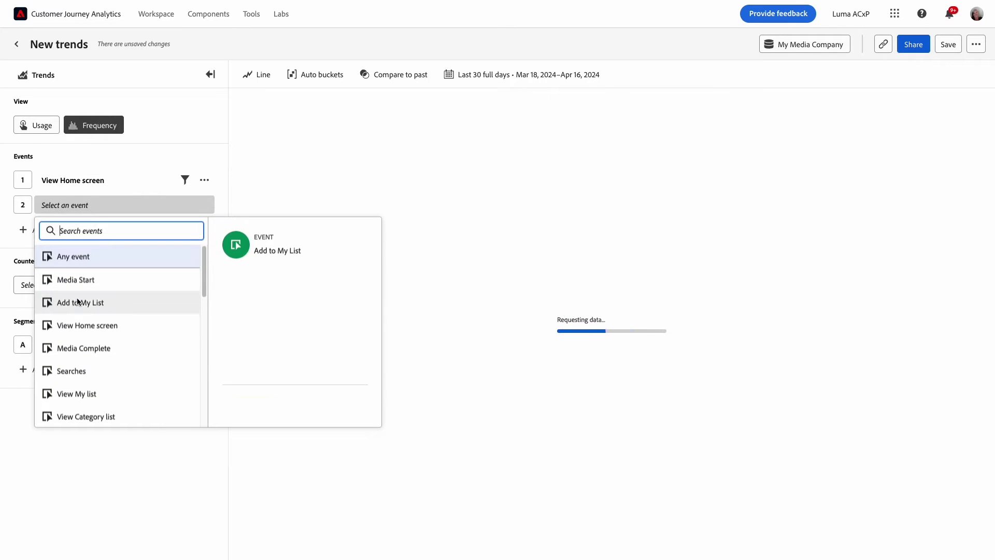
{"action": "left_click", "coordinate": [80, 302]}
{"action": "left_click", "coordinate": [59, 231]}
{"action": "left_click", "coordinate": [76, 302]}
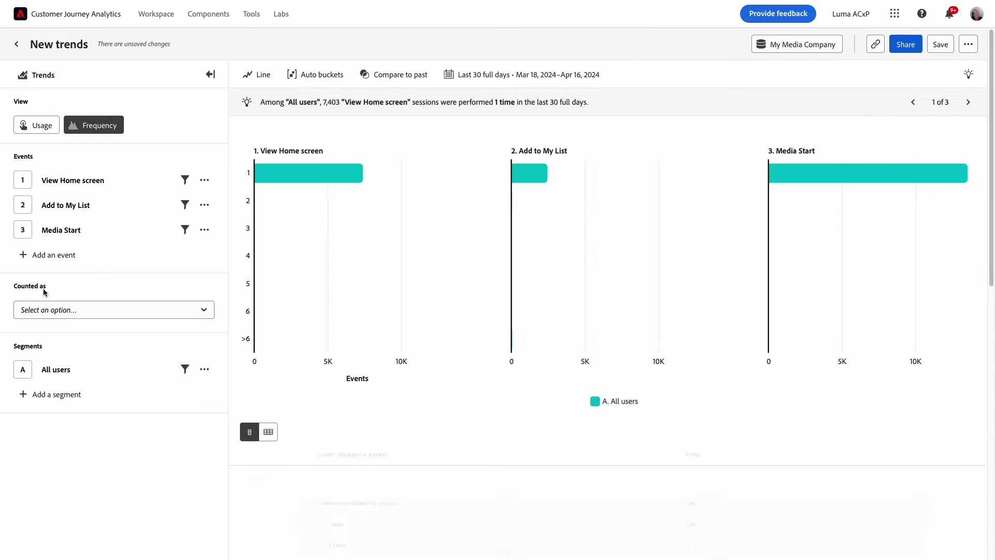
Count the event frequencies as Percentage of users.
{"action": "left_click", "coordinate": [111, 312]}
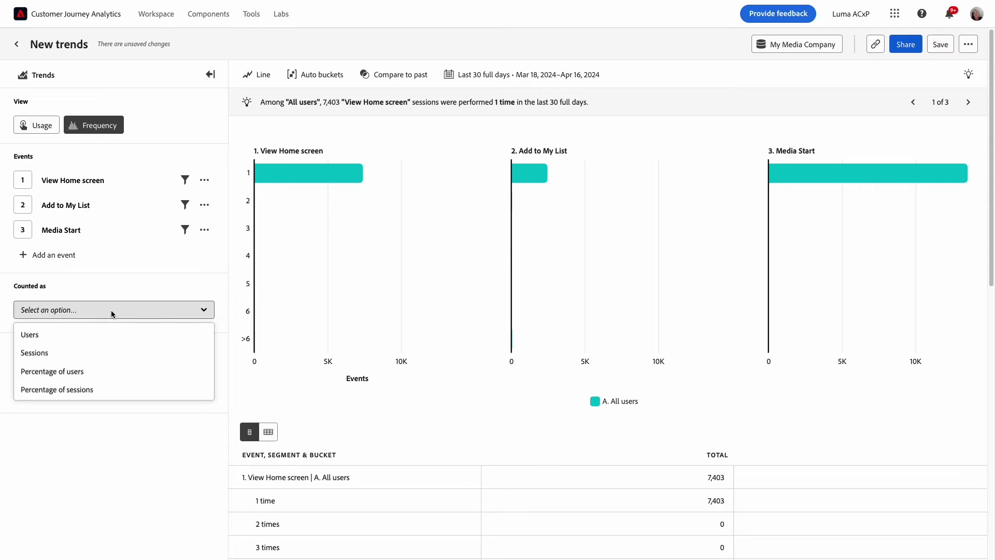
{"action": "left_click", "coordinate": [76, 372]}
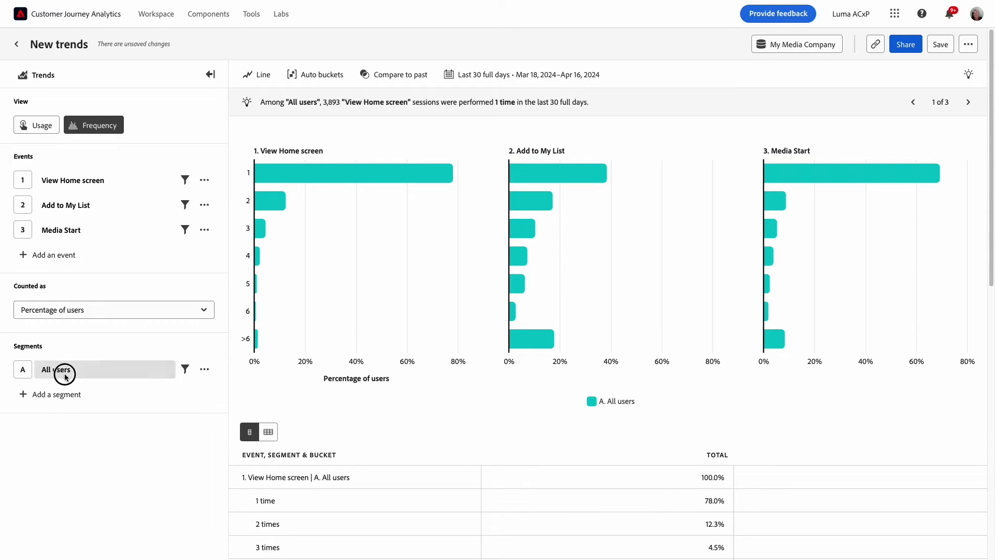
{"action": "left_click", "coordinate": [64, 372]}
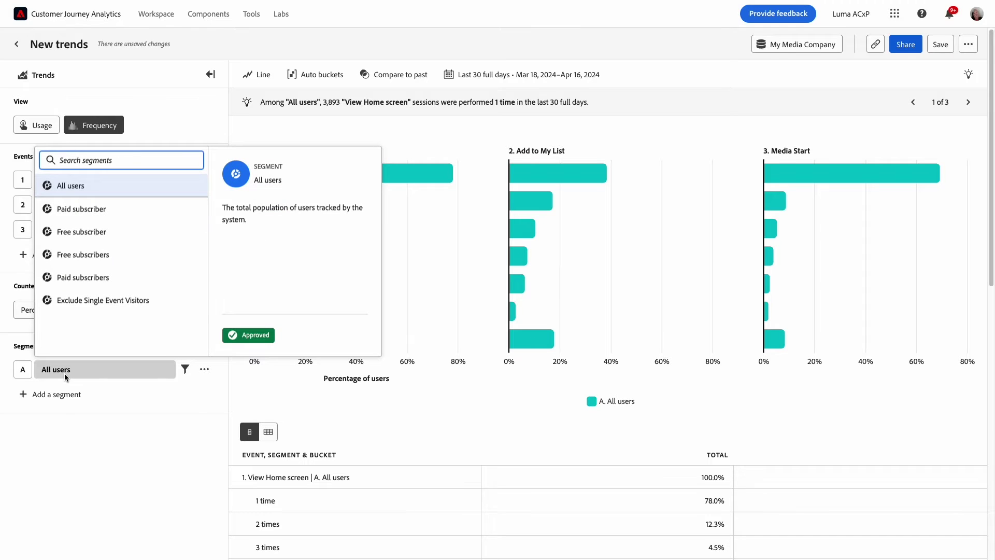
Replace All users with Free subscriber and add Paid subscriber as a second segment.
{"action": "left_click", "coordinate": [79, 231]}
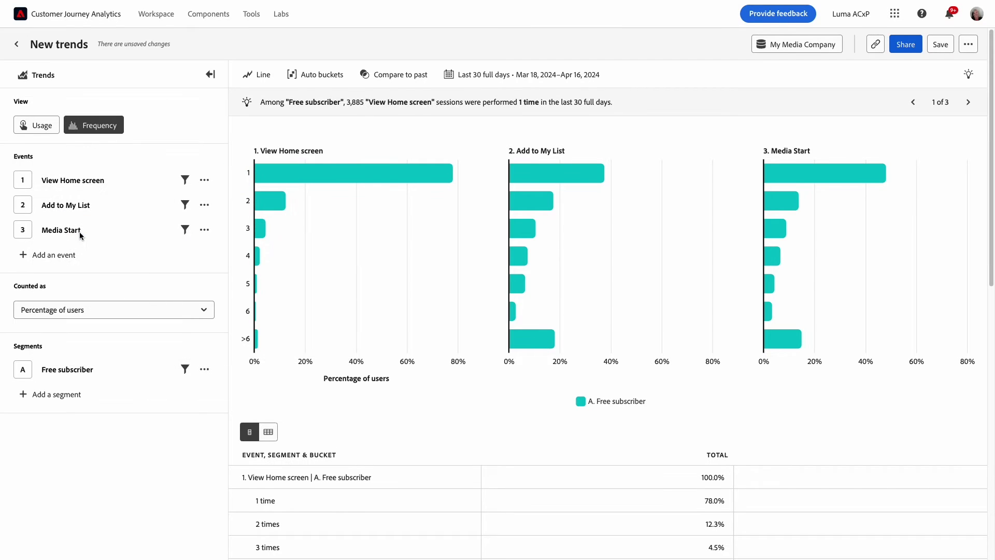
{"action": "left_click", "coordinate": [70, 396]}
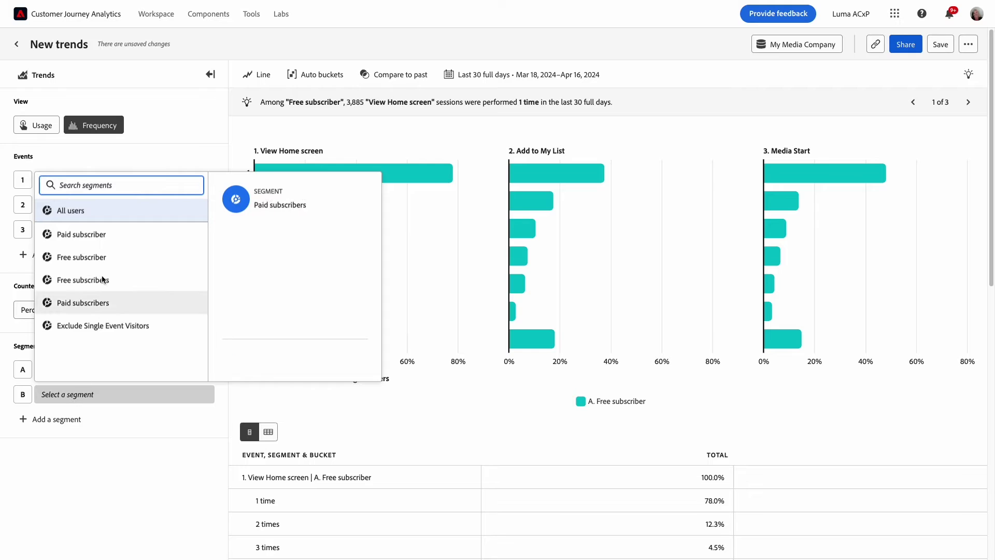
{"action": "left_click", "coordinate": [81, 234]}
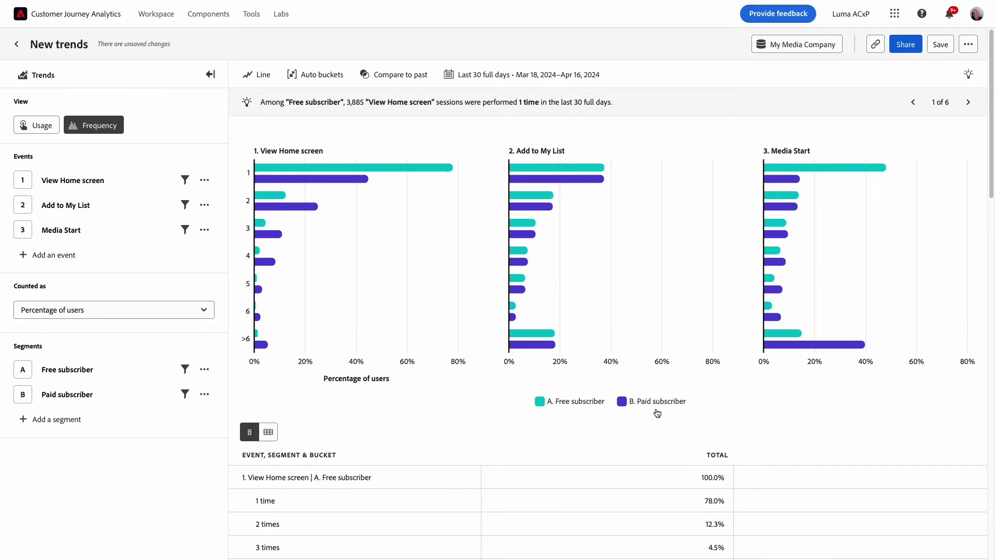
{"action": "scroll", "coordinate": [460, 457], "scroll_direction": "down", "scroll_amount": 5}
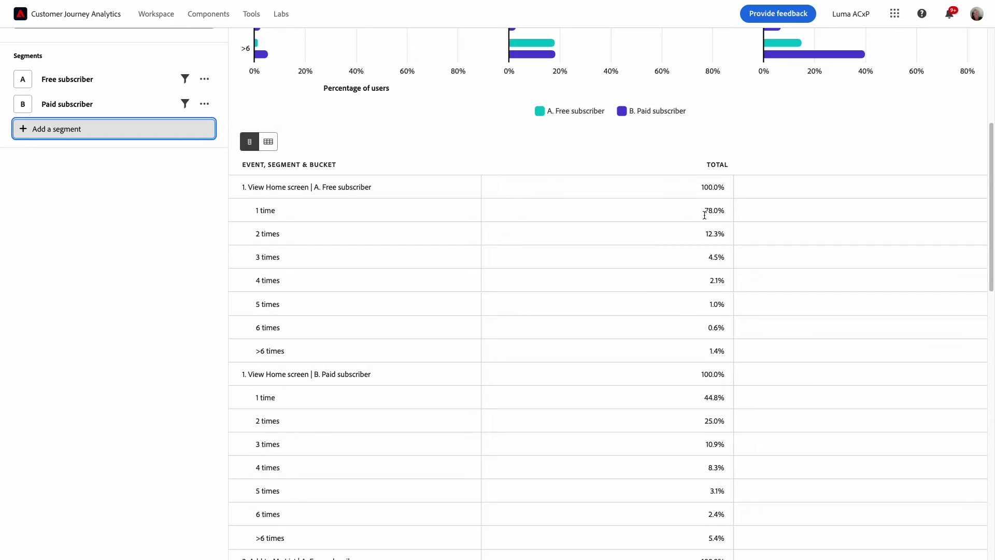
{"action": "scroll", "coordinate": [705, 216], "scroll_direction": "up", "scroll_amount": 5}
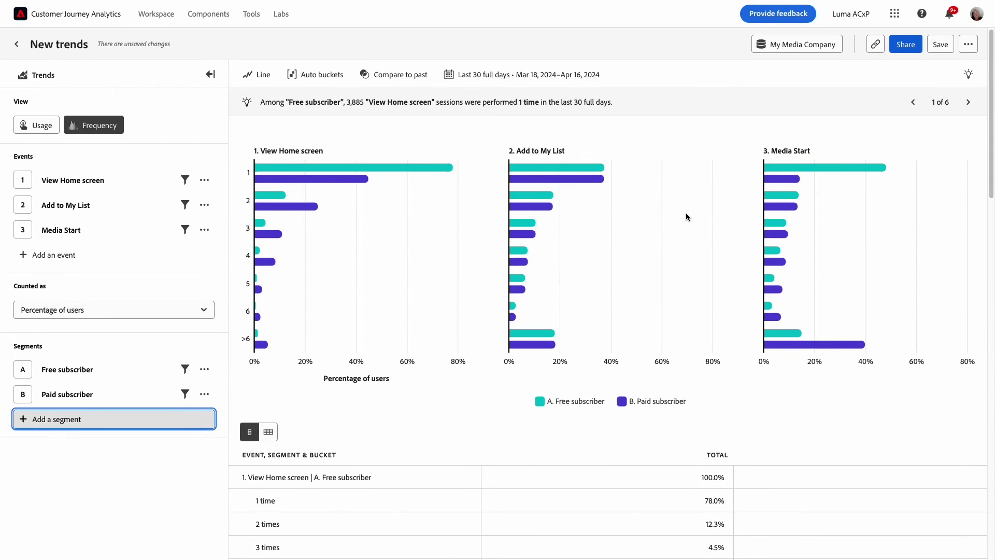
Change the frequency chart type from line to stacked bar.
{"action": "left_click", "coordinate": [260, 75]}
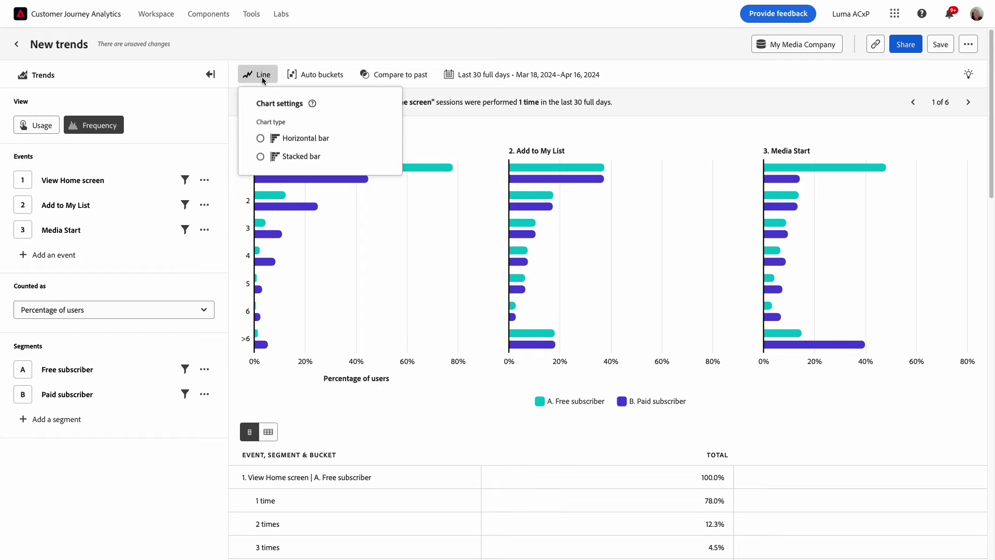
{"action": "left_click", "coordinate": [261, 158]}
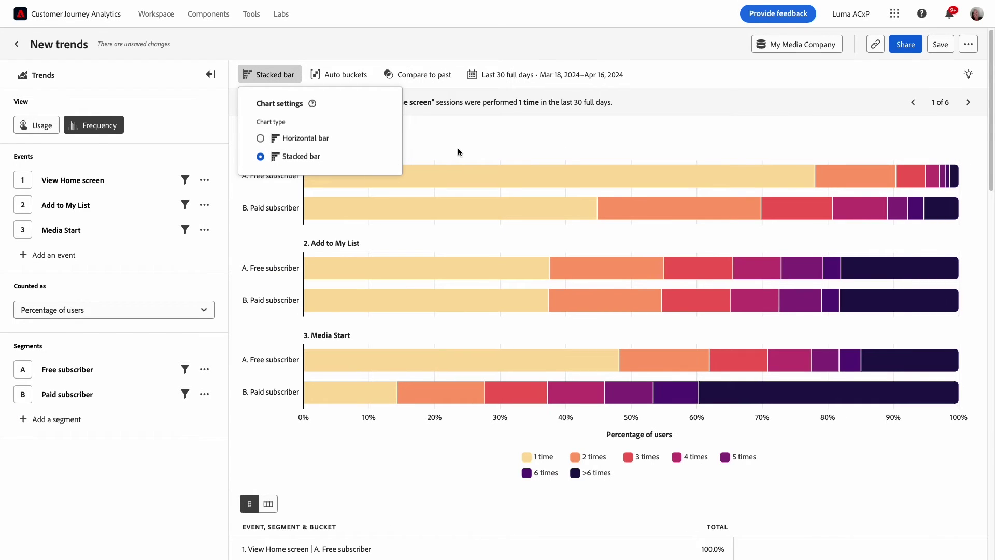
{"action": "left_click", "coordinate": [461, 147]}
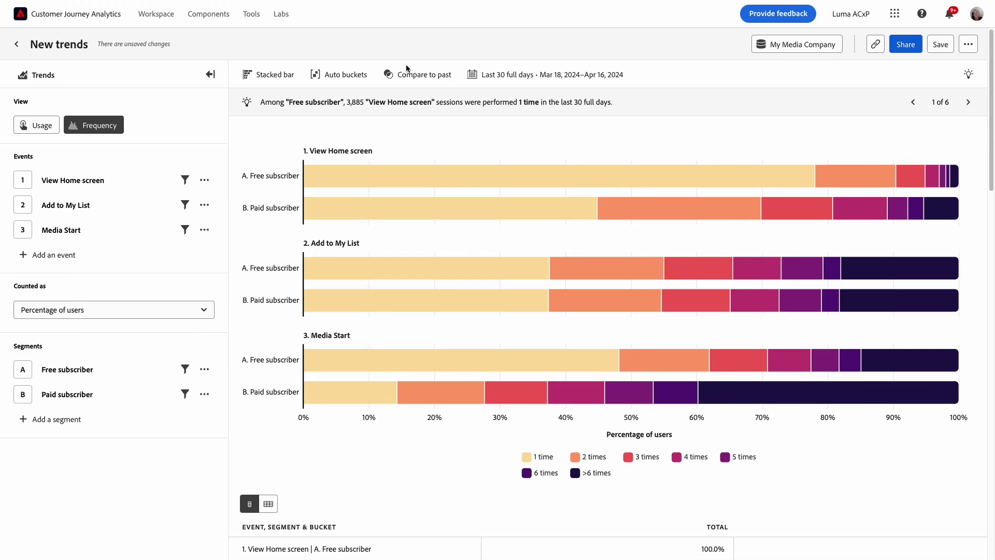
Use custom frequency buckets from 1 to 6 with bucket size 2.
{"action": "left_click", "coordinate": [340, 76]}
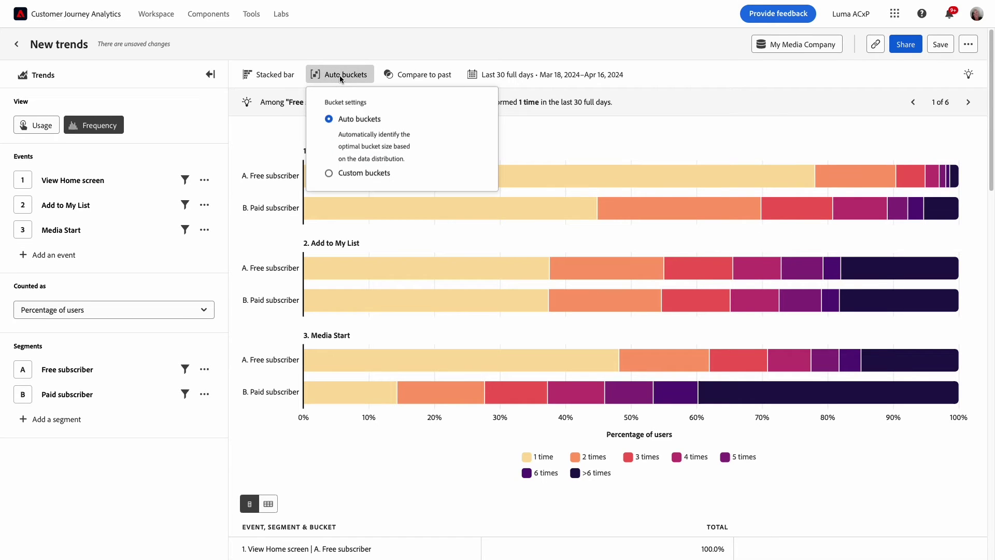
{"action": "left_click", "coordinate": [328, 173]}
{"action": "double_click", "coordinate": [415, 169]}
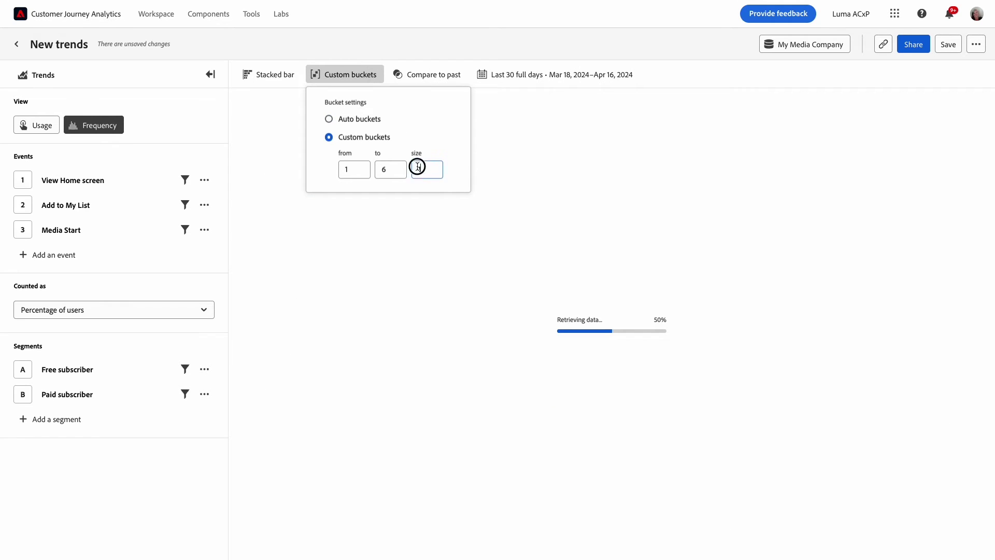
{"action": "type", "text": "2"}
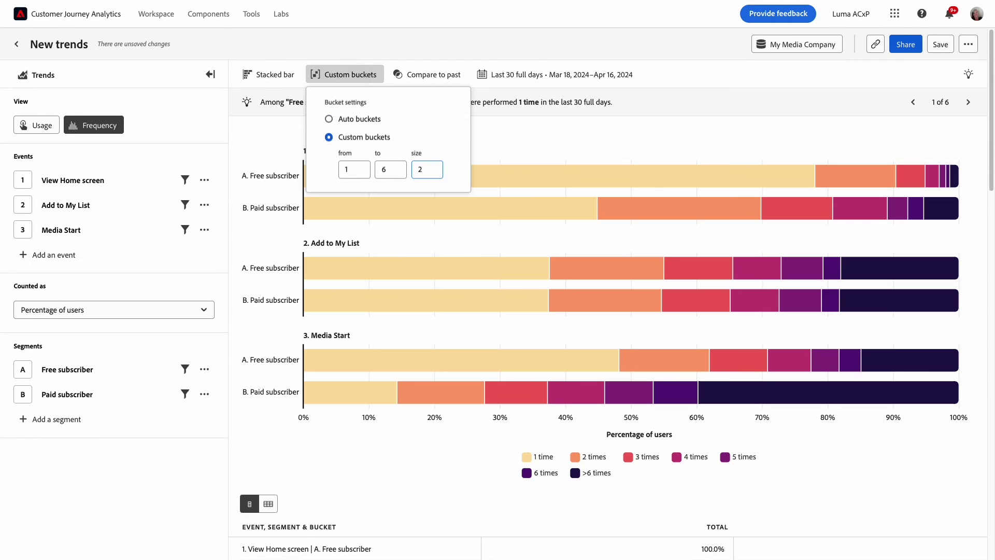
{"action": "left_click", "coordinate": [794, 473]}
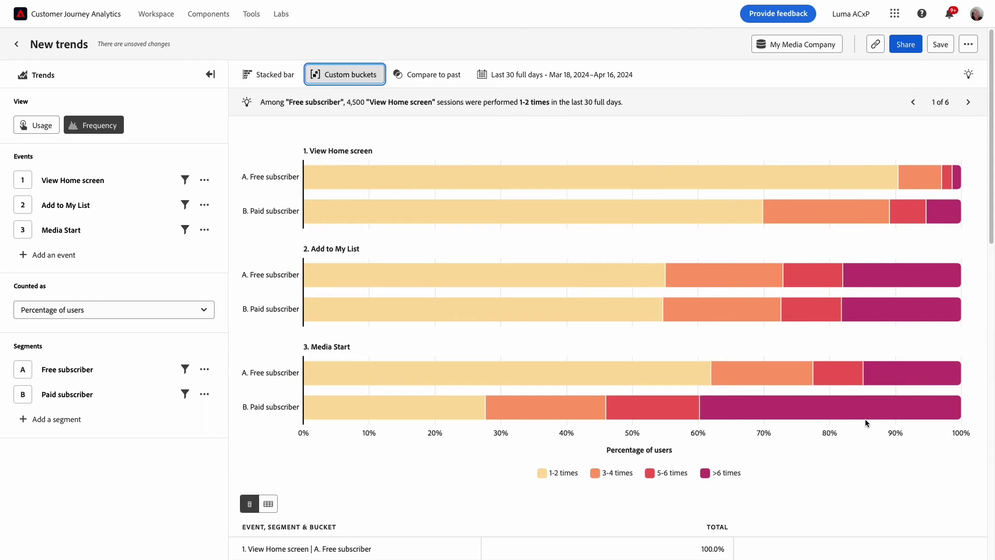
{"action": "mouse_move", "coordinate": [861, 414]}
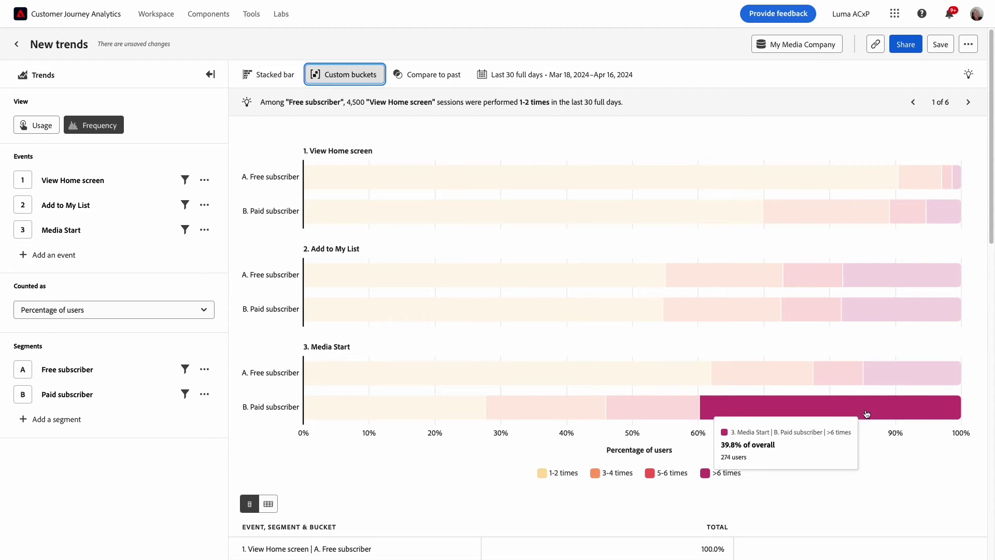
{"action": "mouse_move", "coordinate": [906, 383]}
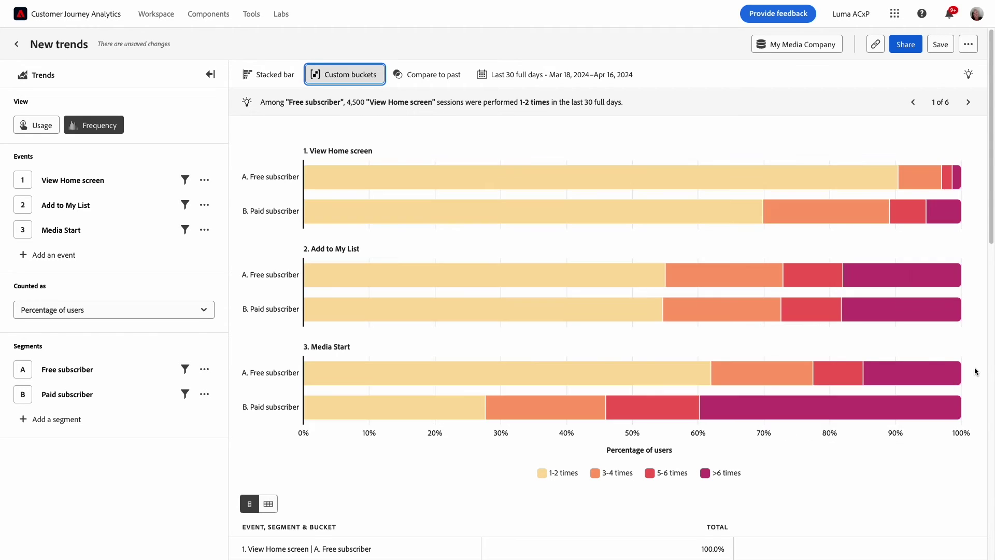
Compare the last 30 full days with the previous period, Feb 17 – Mar 17.
{"action": "left_click", "coordinate": [433, 77]}
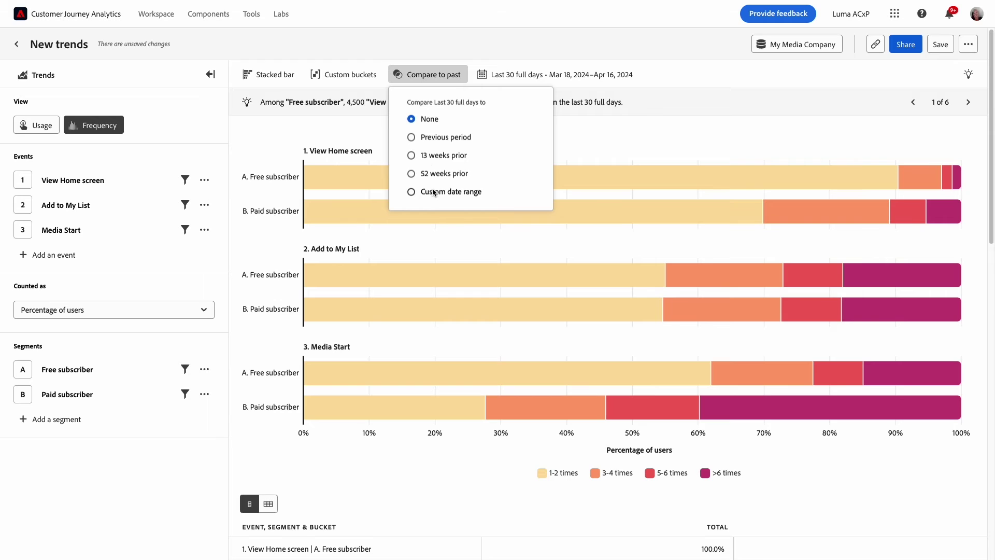
{"action": "left_click", "coordinate": [412, 138]}
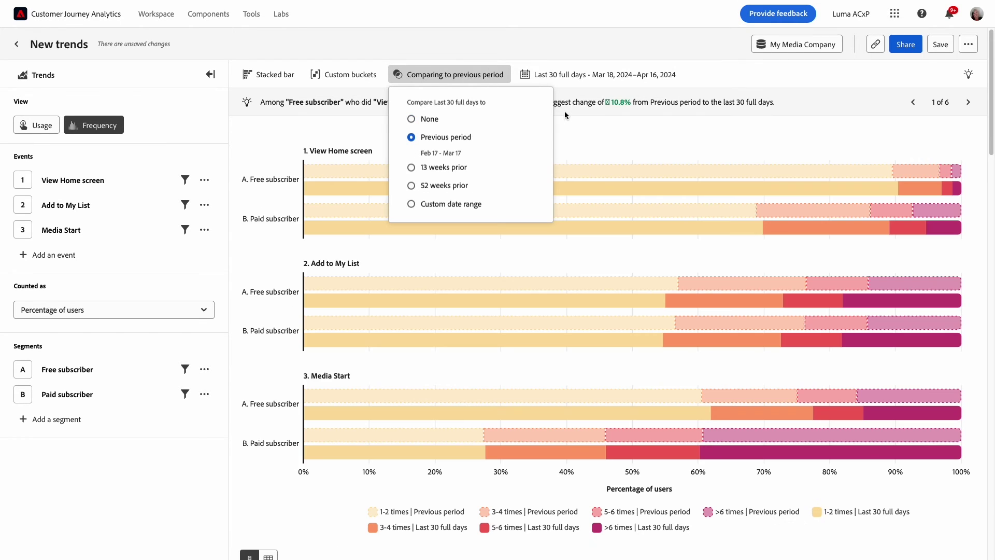
{"action": "left_click", "coordinate": [565, 114]}
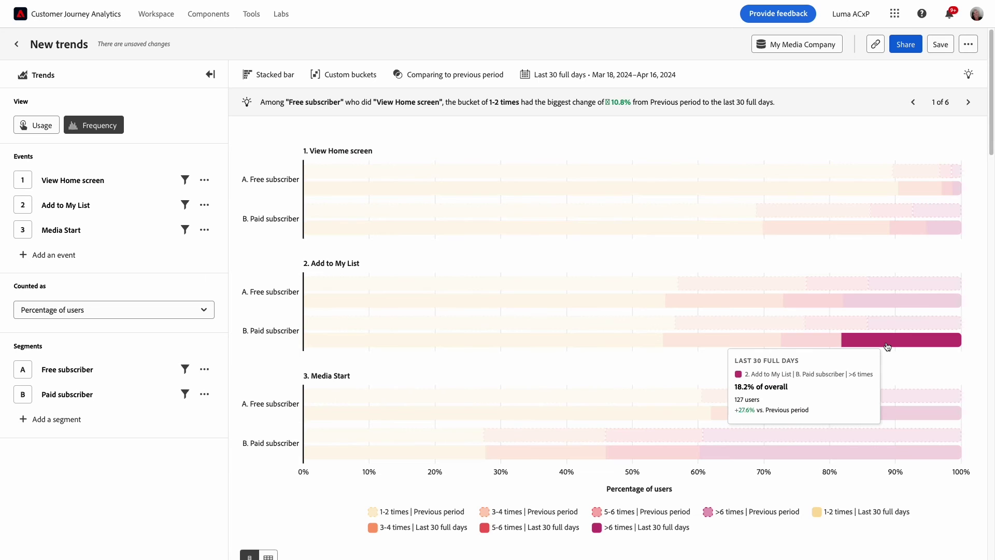
Turn on Show trended data so the breakdown table shows daily columns from Mar 18.
{"action": "mouse_move", "coordinate": [901, 327]}
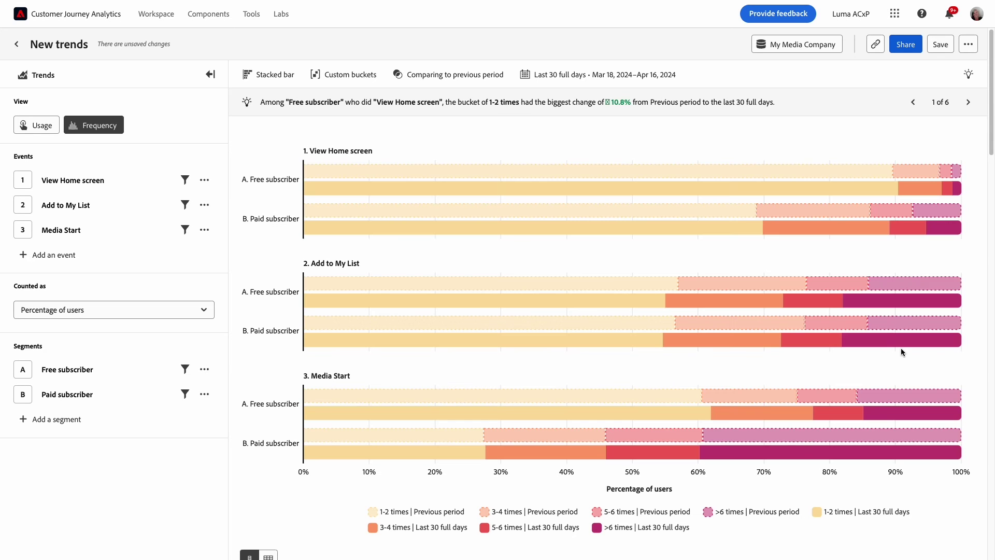
{"action": "scroll", "coordinate": [319, 497], "scroll_direction": "down", "scroll_amount": 3}
{"action": "scroll", "coordinate": [437, 458], "scroll_direction": "down", "scroll_amount": 4}
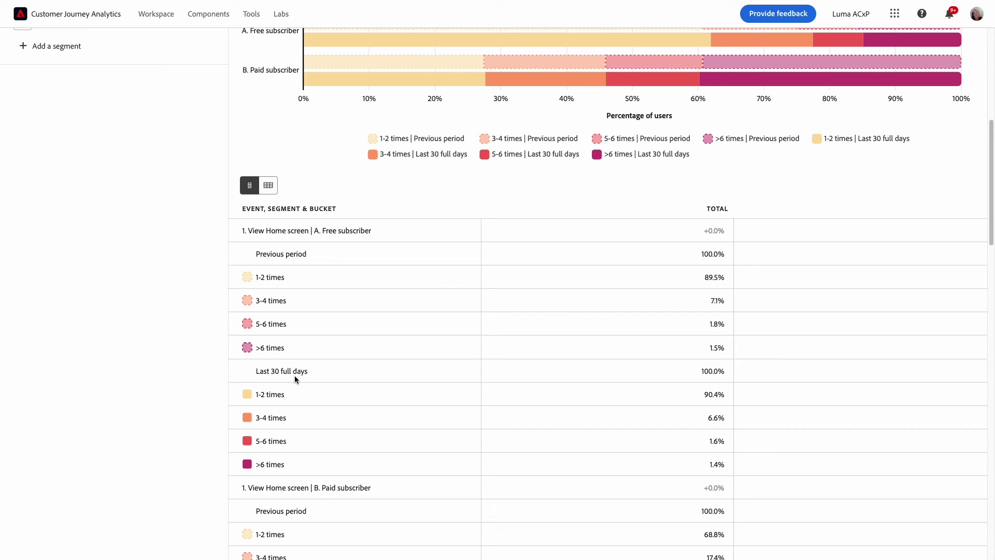
{"action": "left_click", "coordinate": [269, 188]}
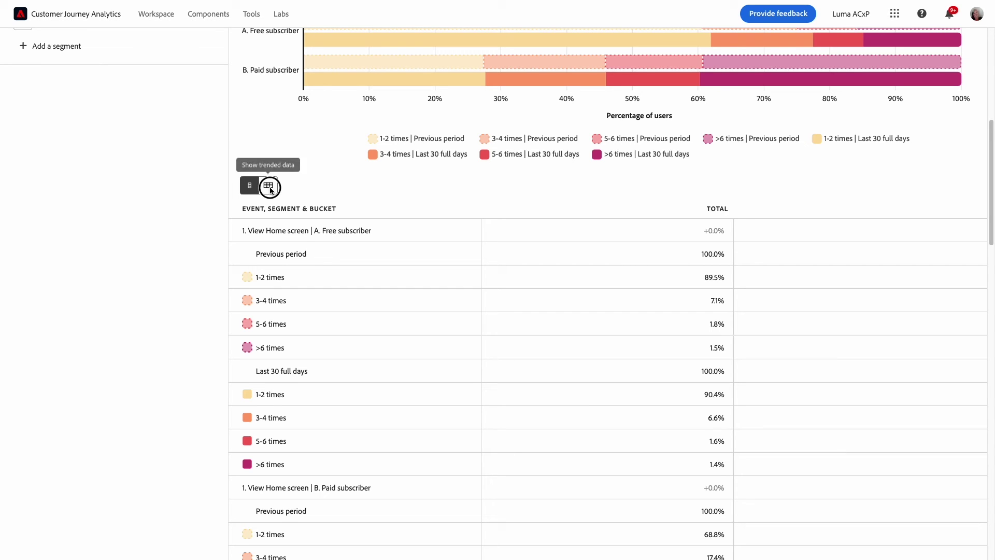
{"action": "scroll", "coordinate": [380, 90], "scroll_direction": "down", "scroll_amount": 2}
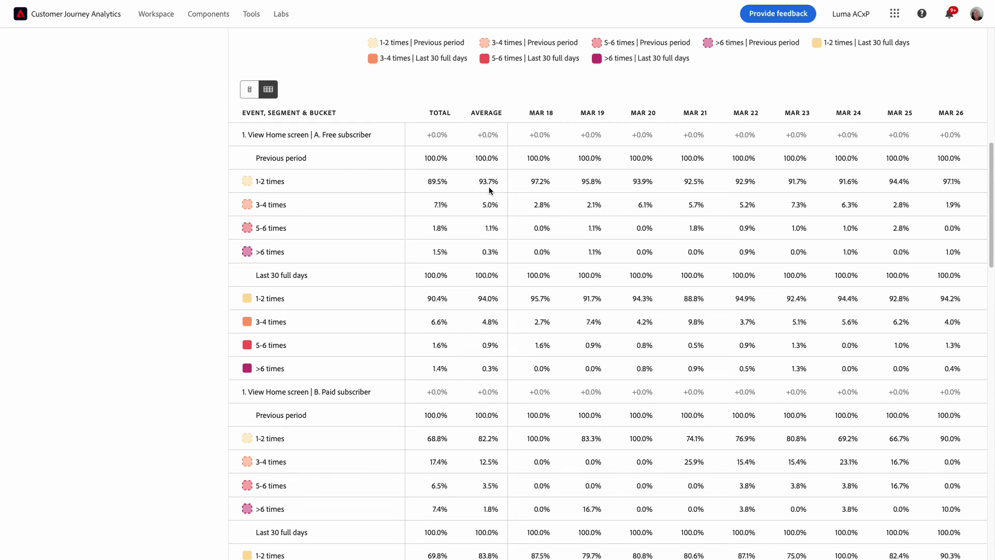
{"action": "scroll", "coordinate": [493, 187], "scroll_direction": "up", "scroll_amount": 10}
{"action": "mouse_move", "coordinate": [831, 410]}
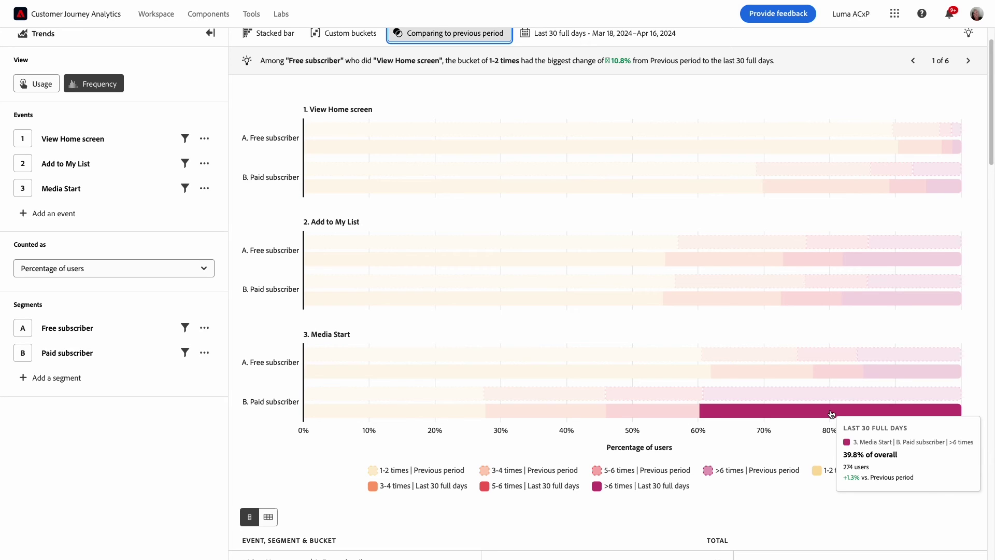
Pin the Media Start Free subscriber 1-2 times bar to reveal its Save segment option.
{"action": "left_click", "coordinate": [830, 411]}
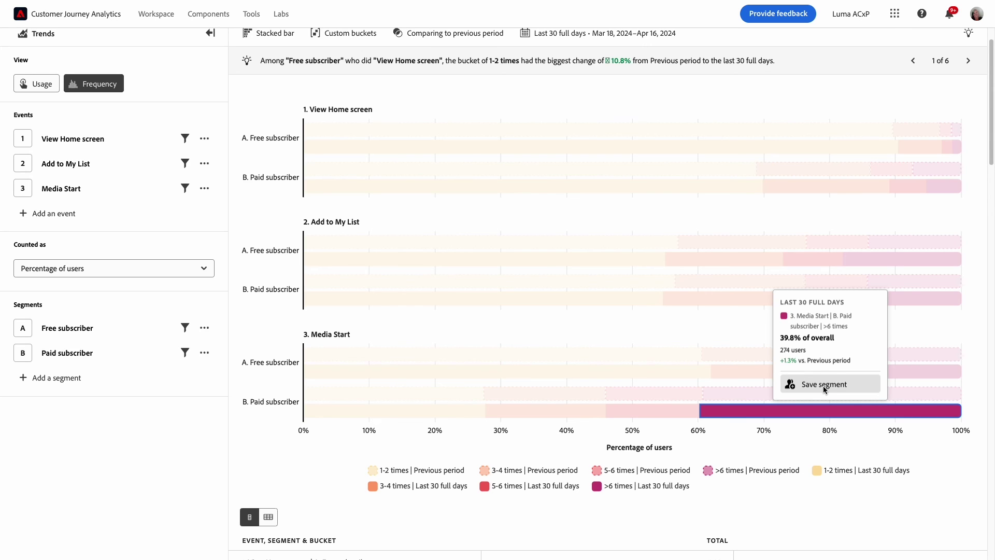
{"action": "left_click", "coordinate": [853, 441]}
{"action": "mouse_move", "coordinate": [388, 376]}
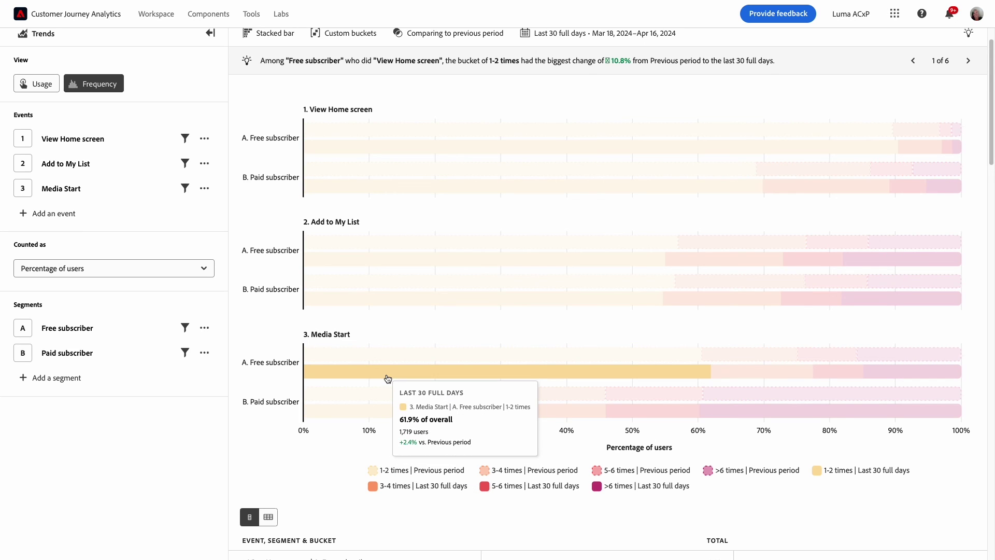
{"action": "left_click", "coordinate": [387, 374]}
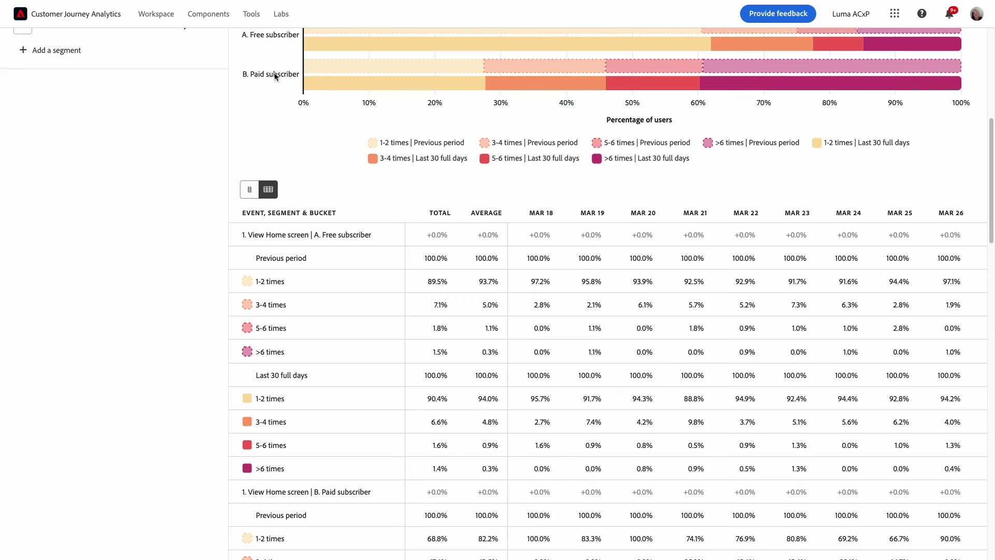
{"action": "scroll", "coordinate": [264, 208], "scroll_direction": "up", "scroll_amount": 8}
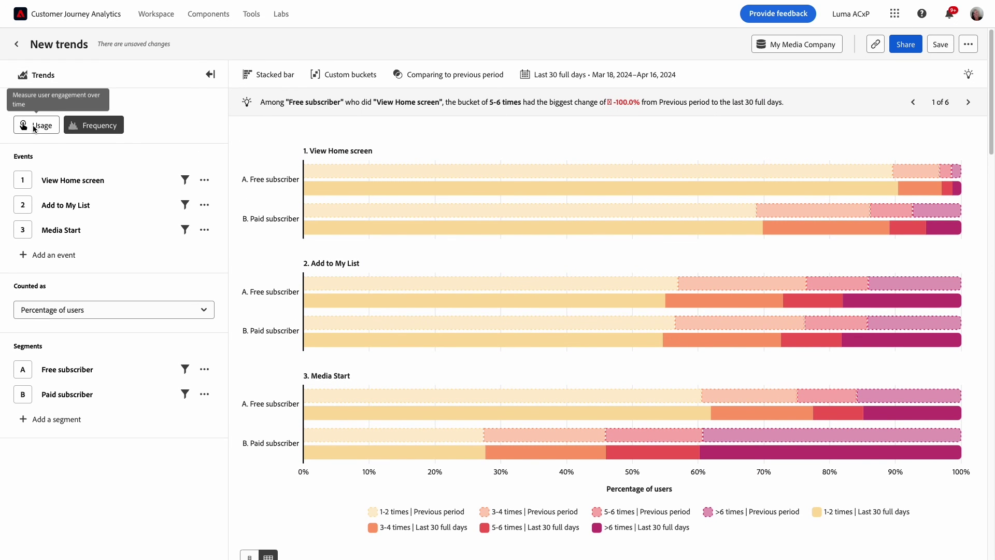
Switch to the Usage view with daily percentage-of-users line trends.
{"action": "left_click", "coordinate": [34, 127]}
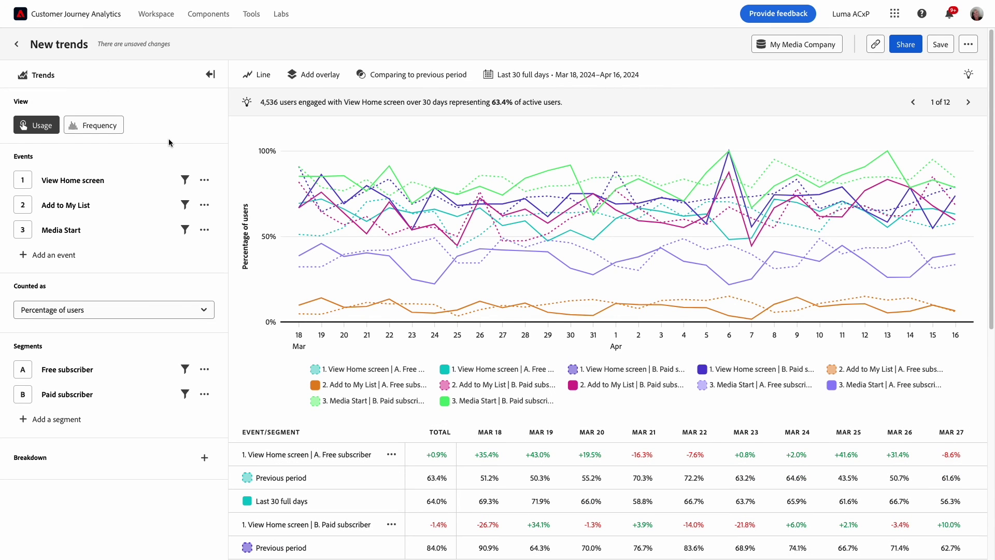